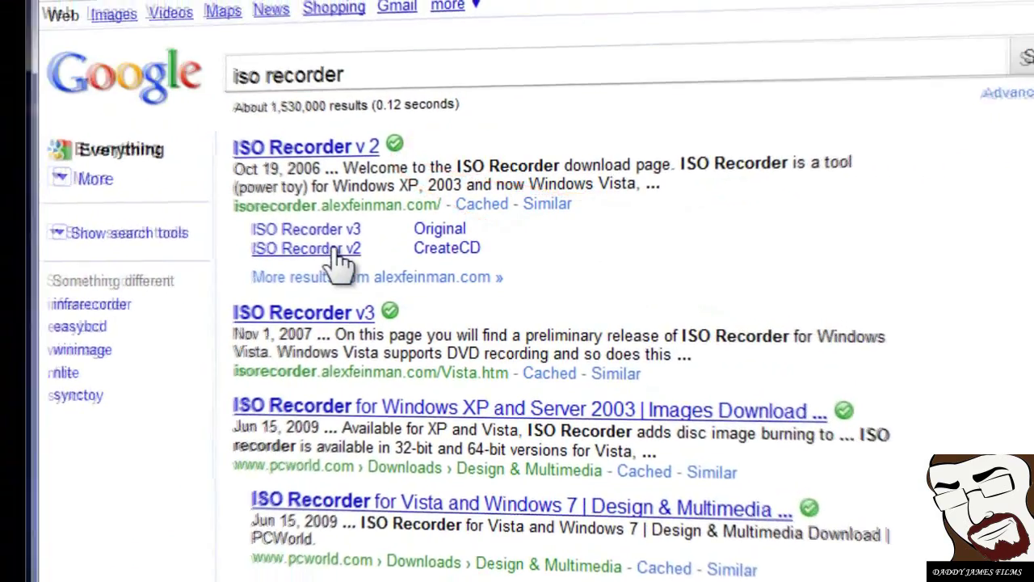
Open the ISO Recorder site from the search results and go to the V3.1 page for Windows Vista/Windows 7.
click(339, 246)
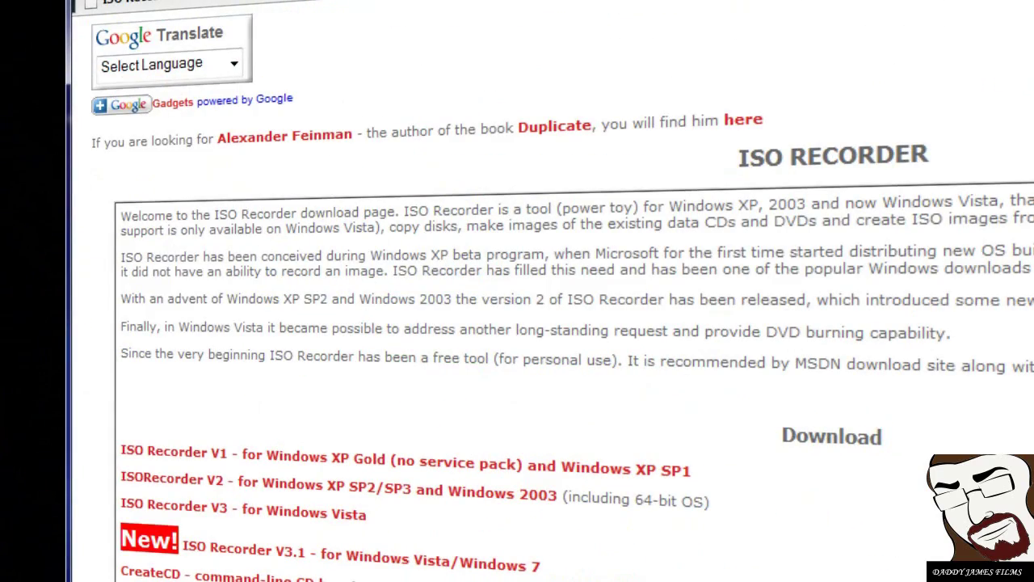
scroll(549, 324, down, 5)
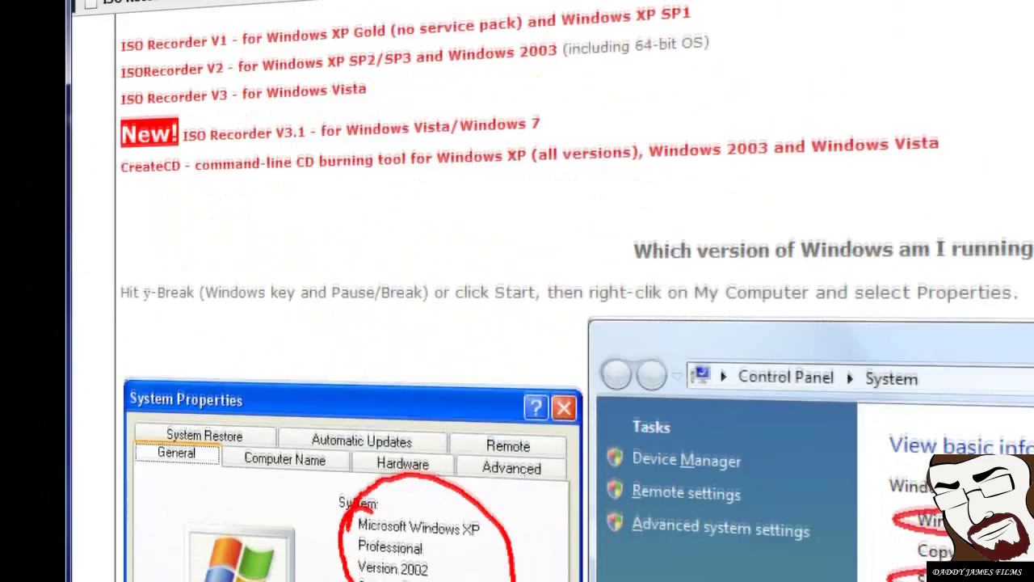
scroll(517, 364, up, 5)
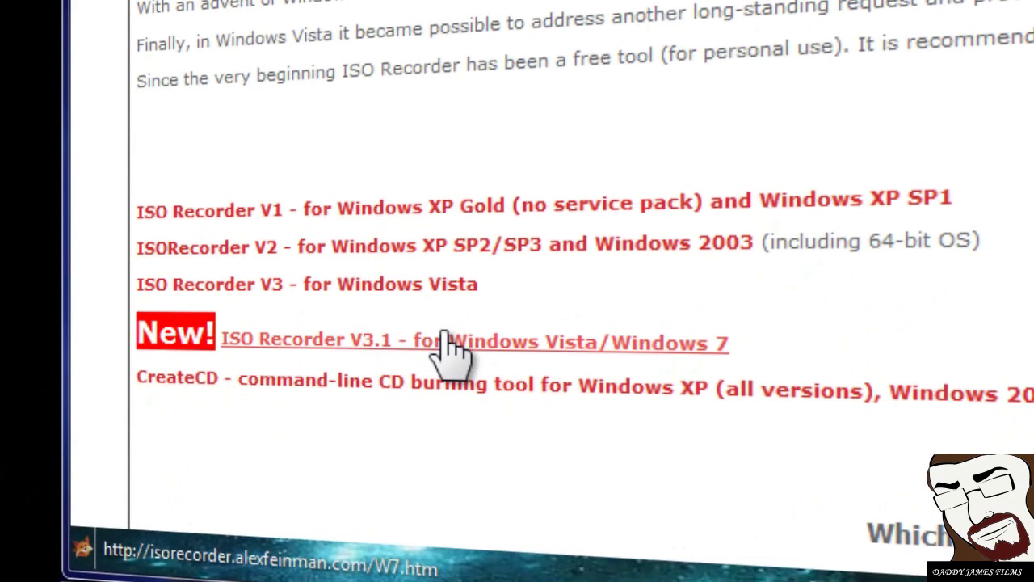
click(541, 346)
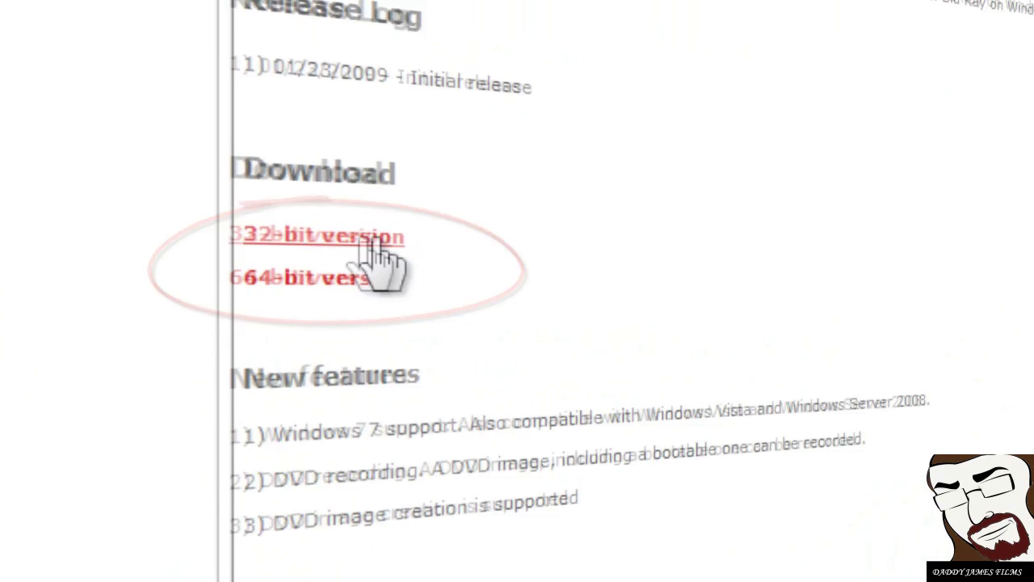
Download the 32-bit version of ISO Recorder and save ISORecorder31x86.msi to the Desktop.
click(376, 241)
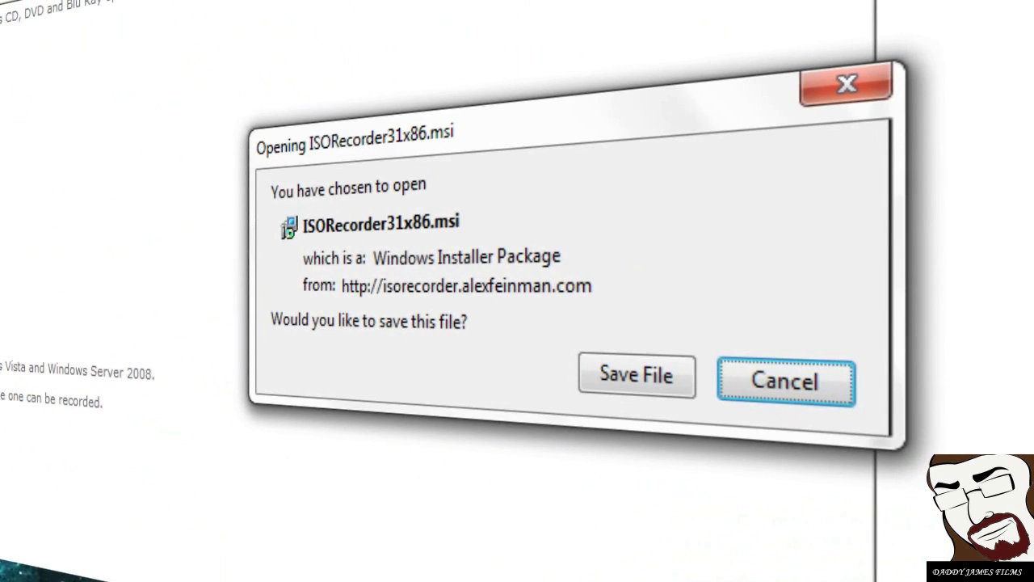
click(638, 380)
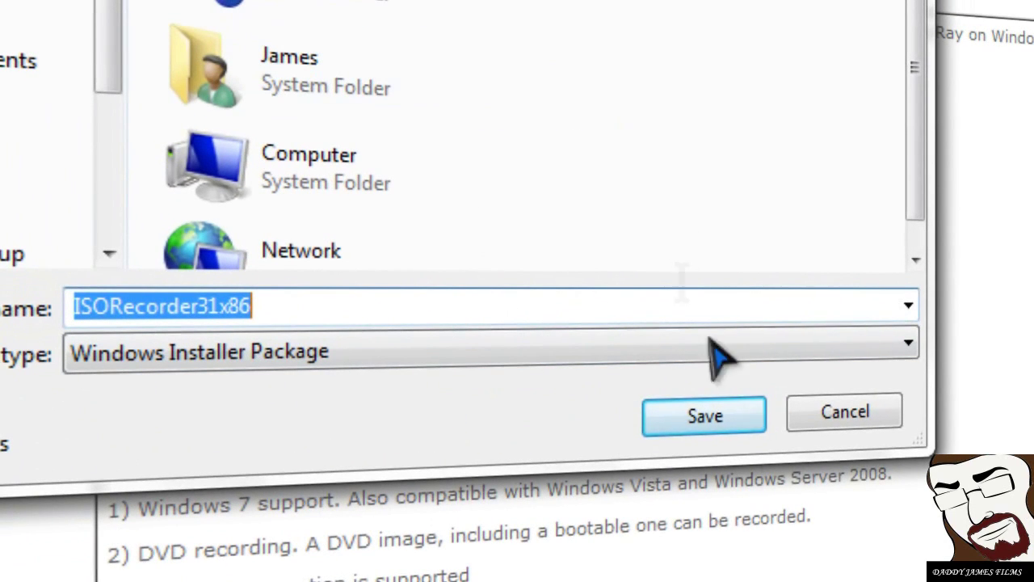
click(714, 420)
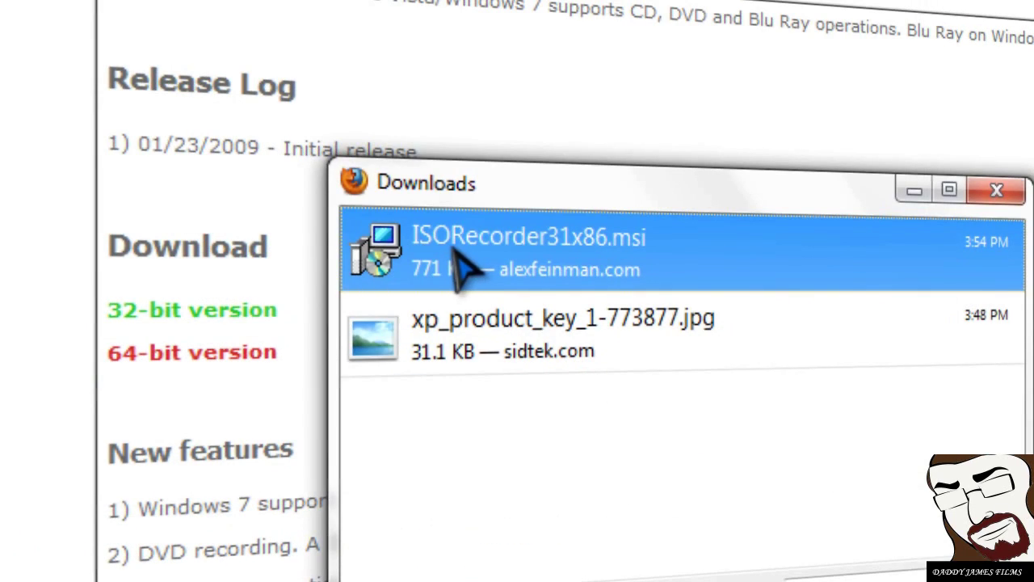
Run the downloaded ISORecorder31x86.msi and install ISO Recorder for everyone in the default folder.
double_click(465, 269)
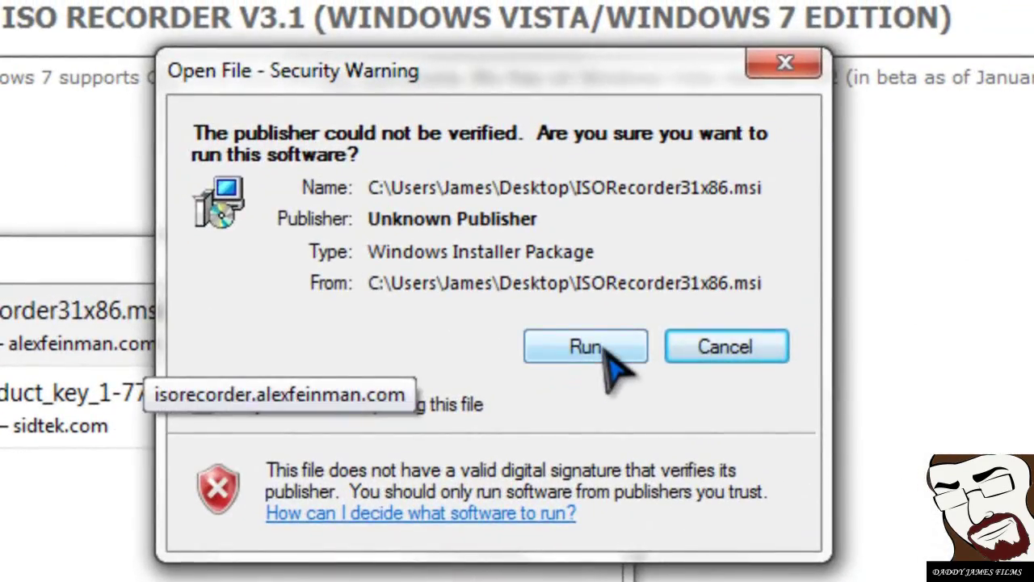
click(607, 358)
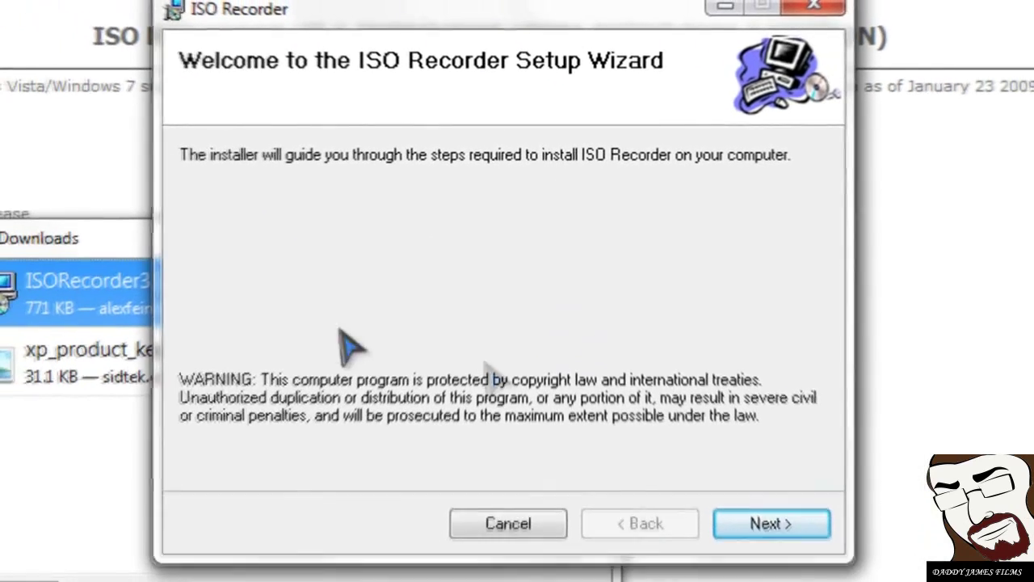
click(768, 521)
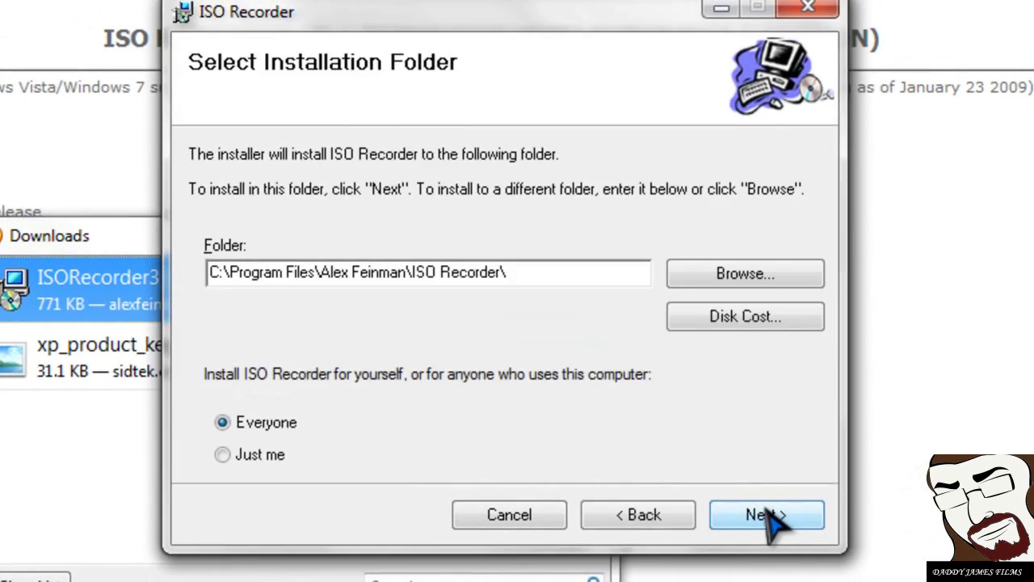
click(768, 517)
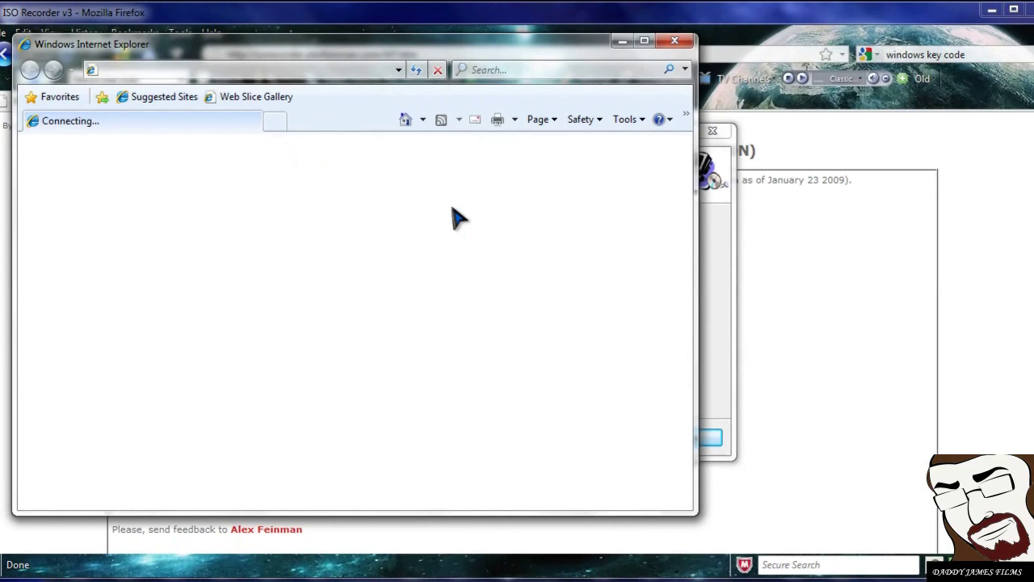
click(675, 42)
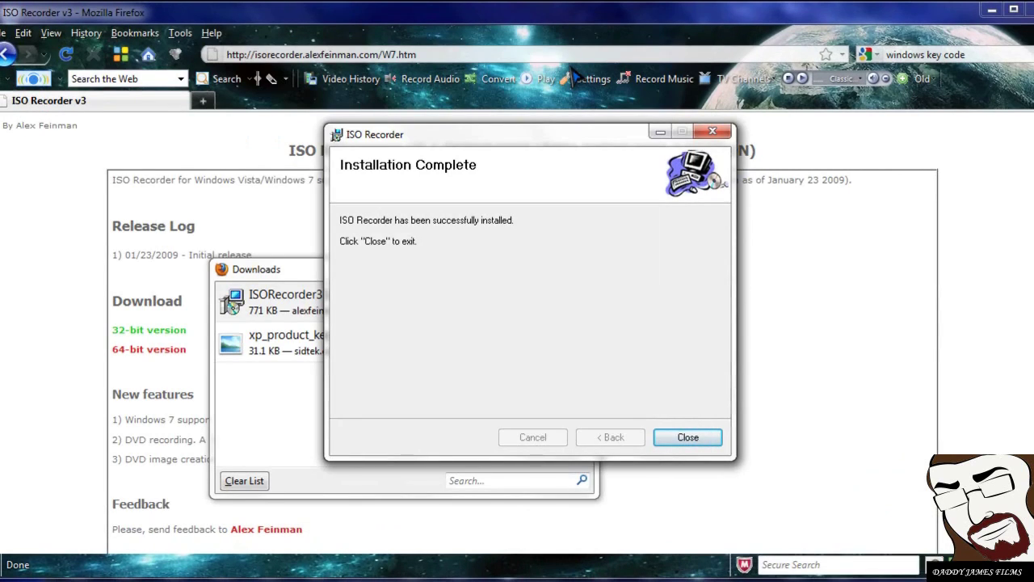
key(Return)
Clear the desktop of open windows, dismiss the disc's AutoPlay prompt and open Computer.
key(super+Home)
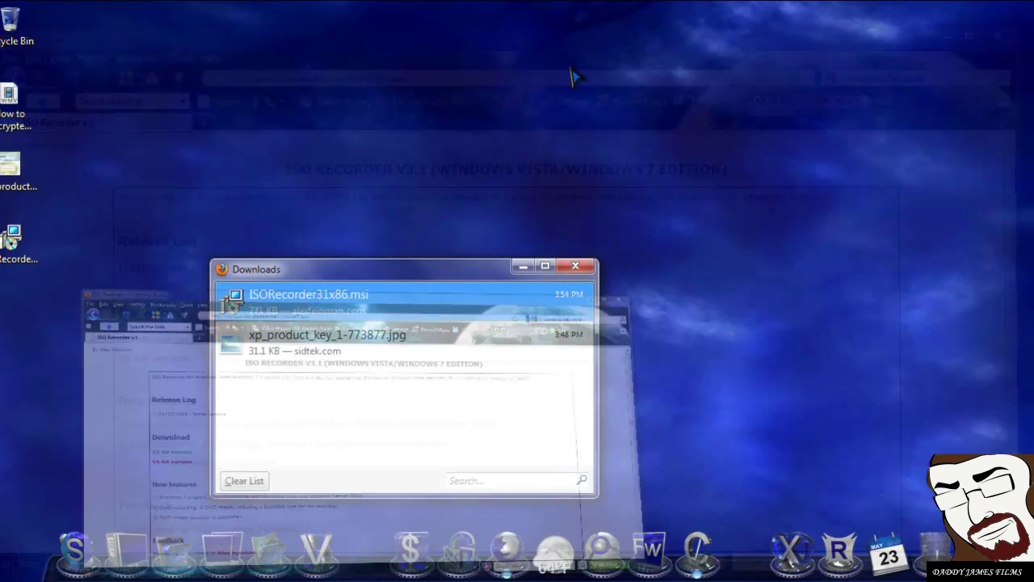
key(super+d)
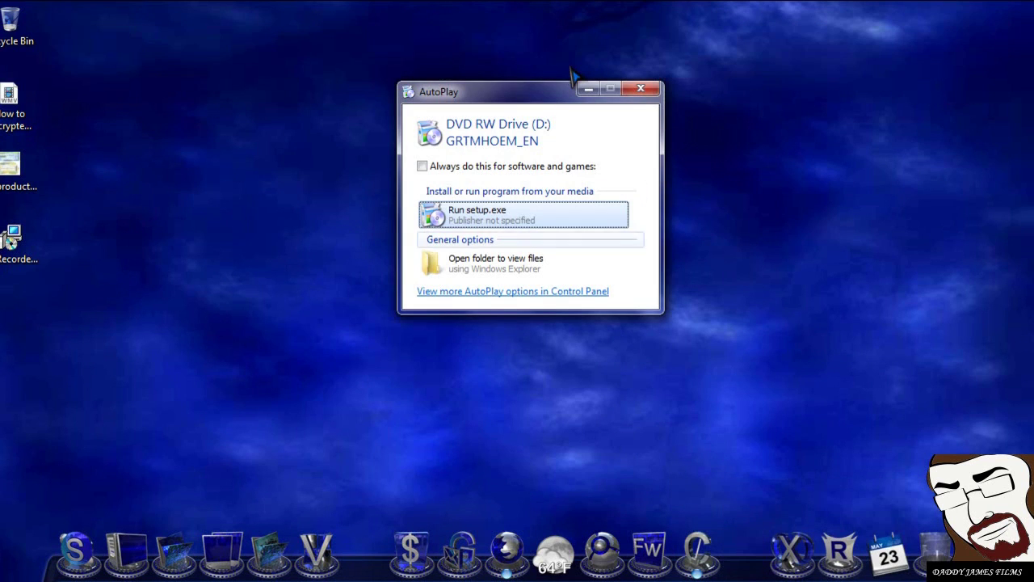
key(Return)
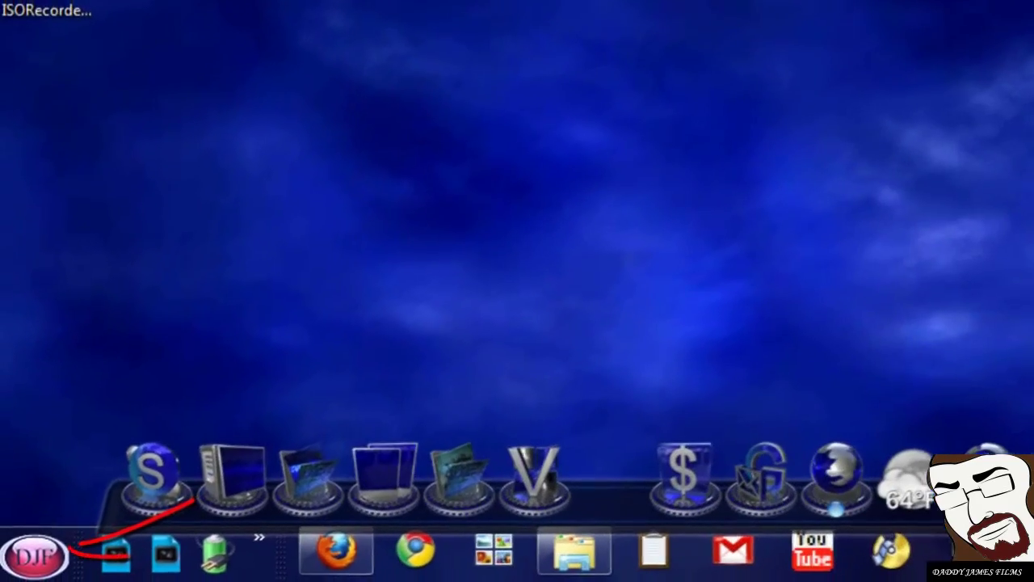
key(super)
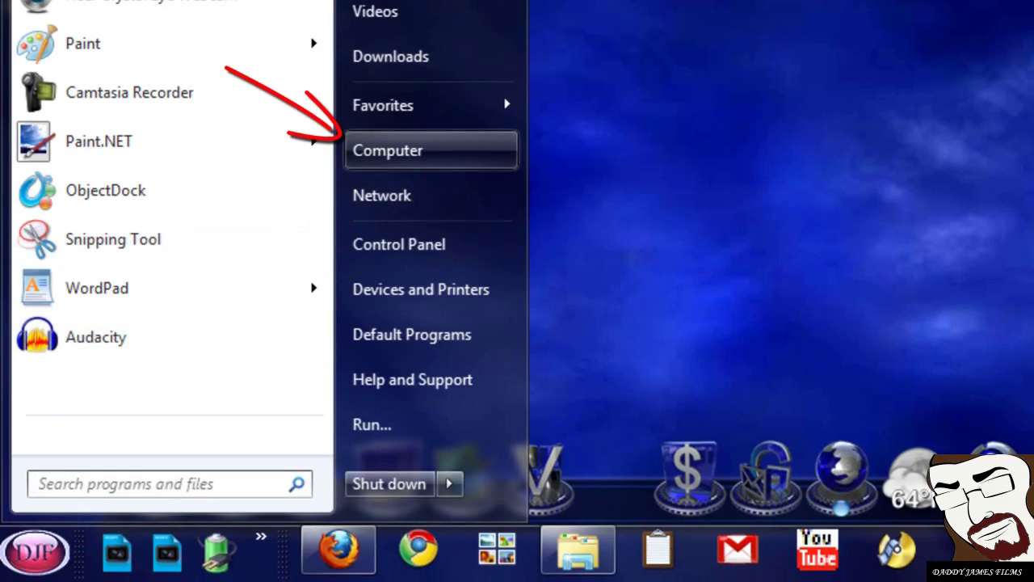
click(388, 150)
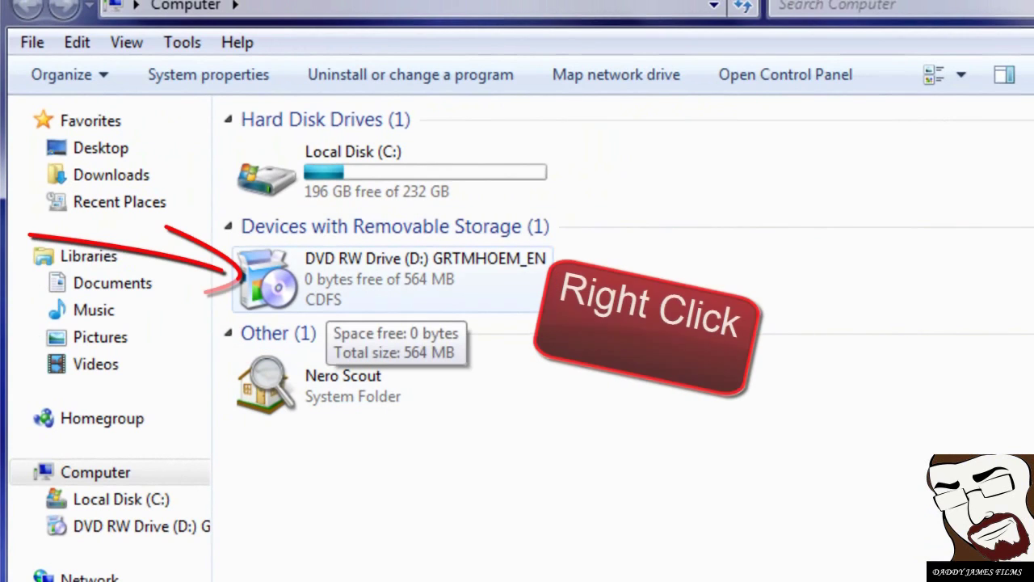
Create an ISO image of the GRTMHOEM_EN disc in drive D: on the Desktop, named win xp install legal.
right_click(319, 303)
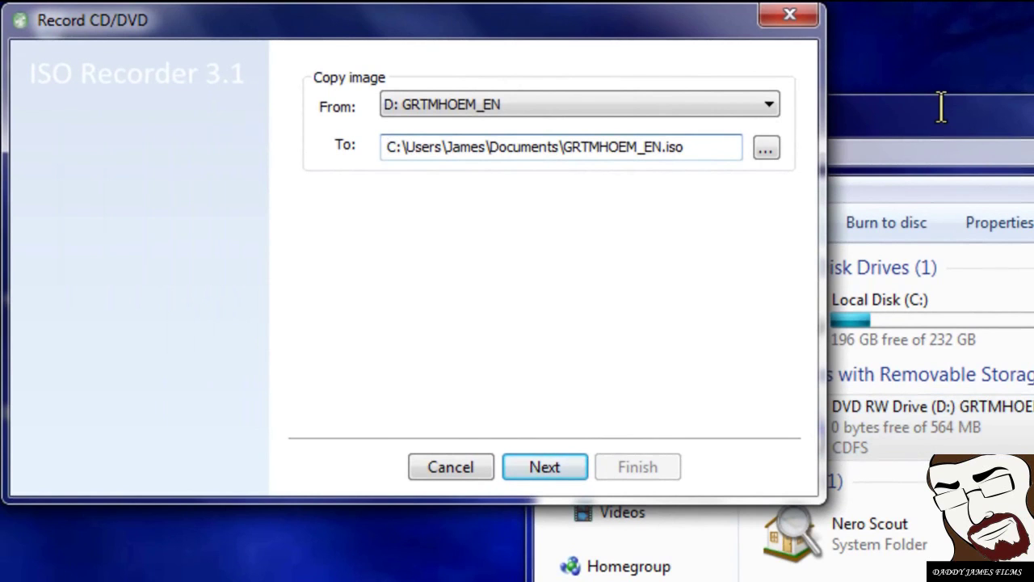
key(Tab)
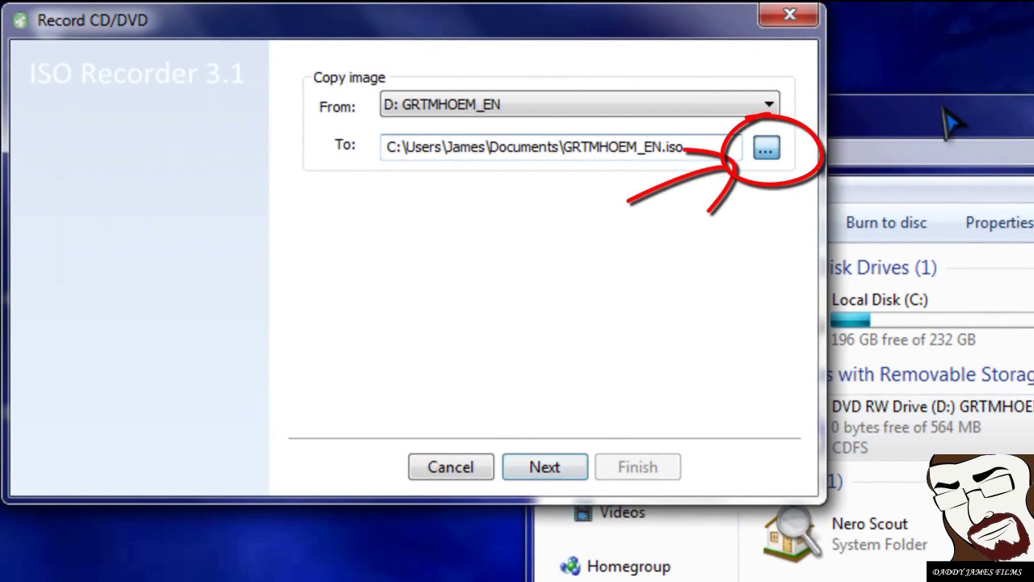
key(Return)
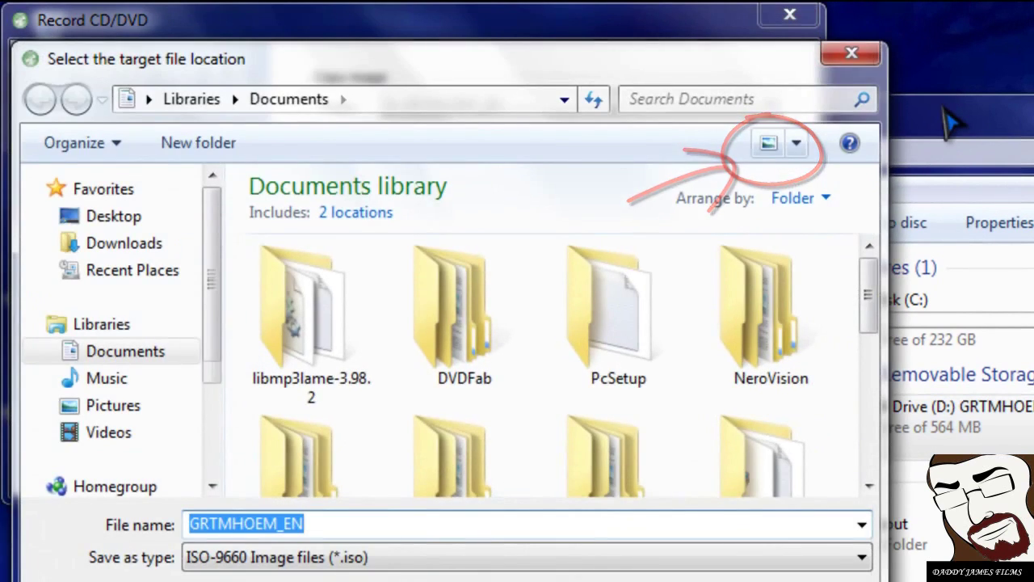
text(win xp install legal)
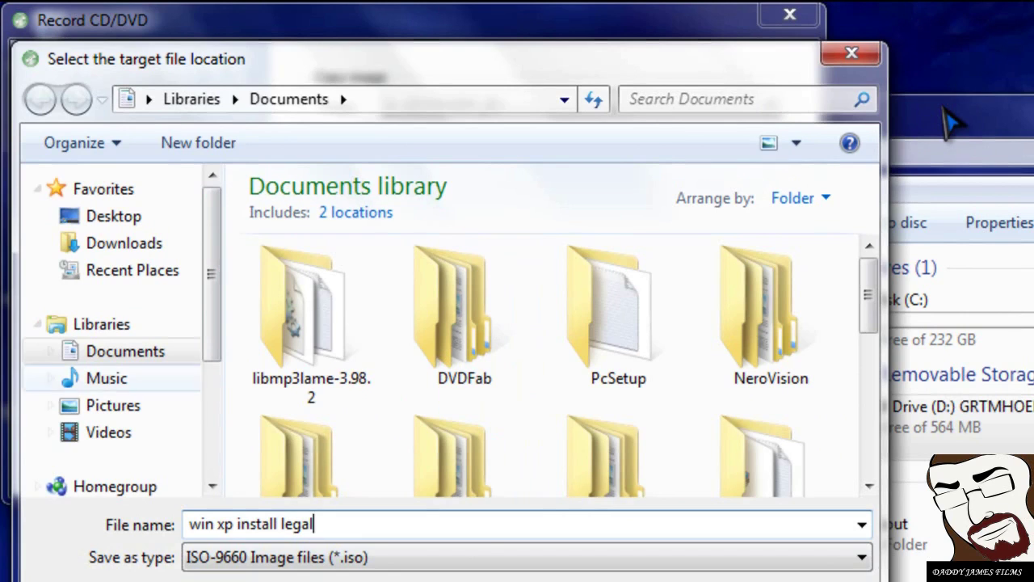
click(113, 216)
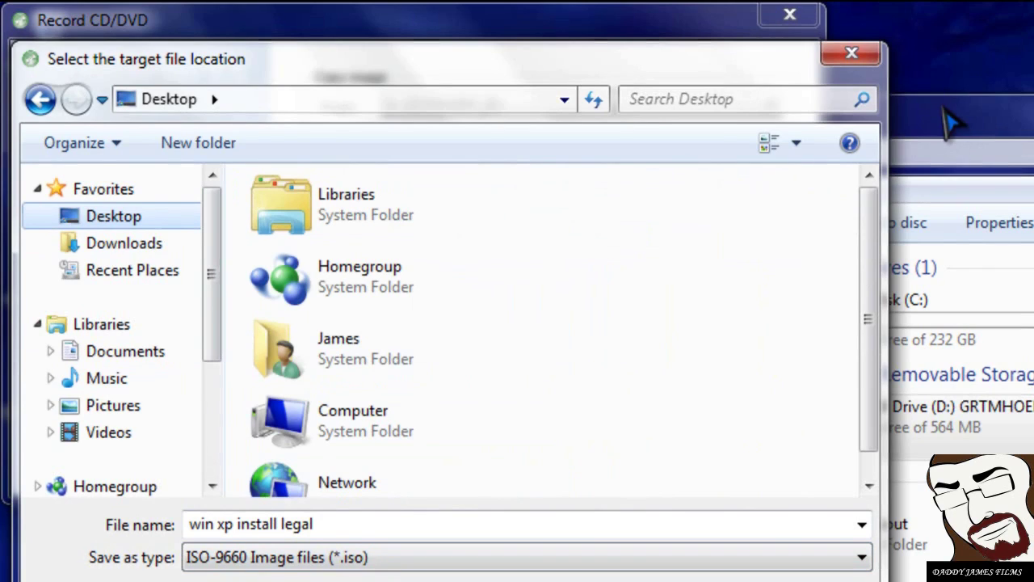
key(Return)
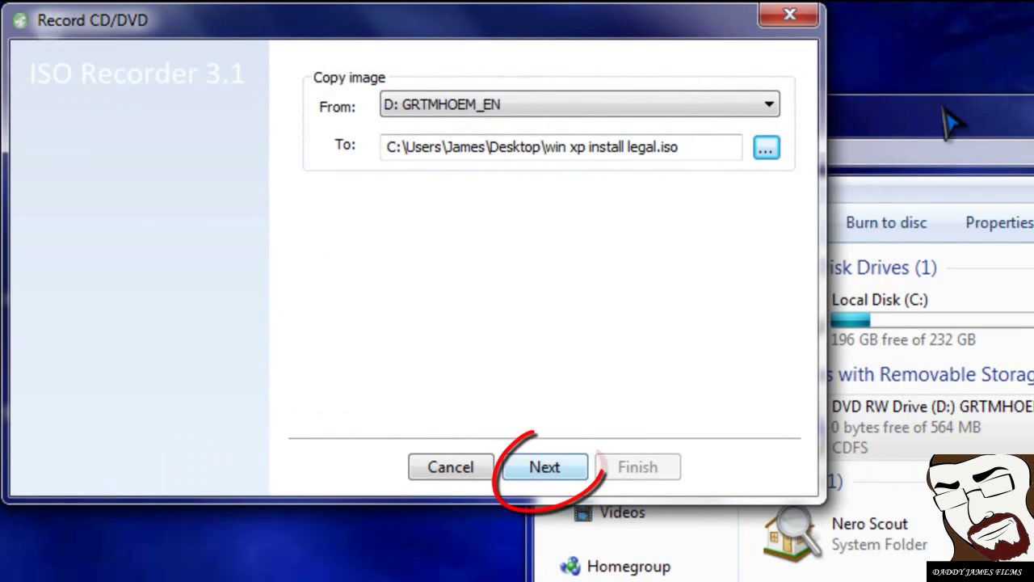
key(Return)
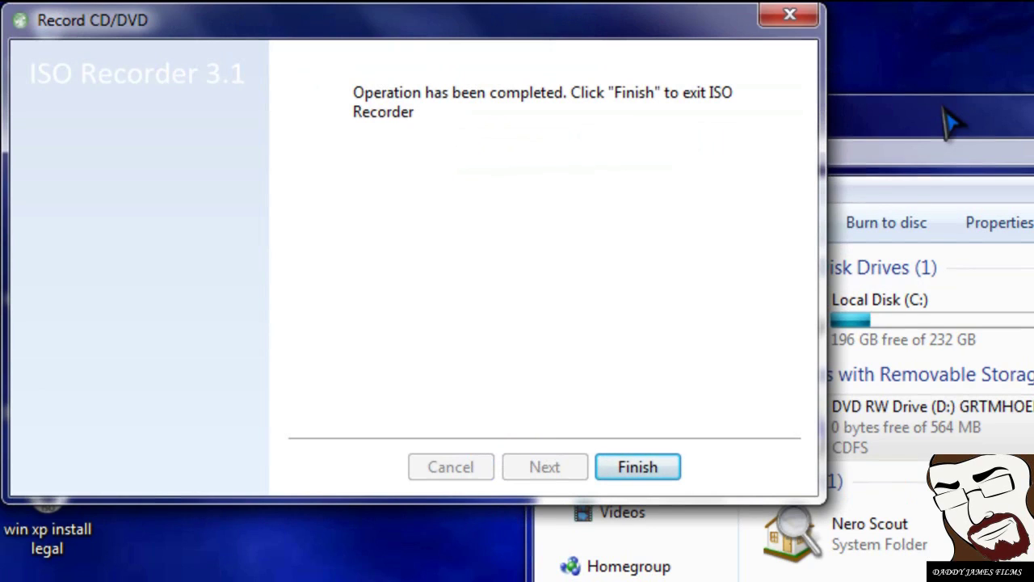
key(Return)
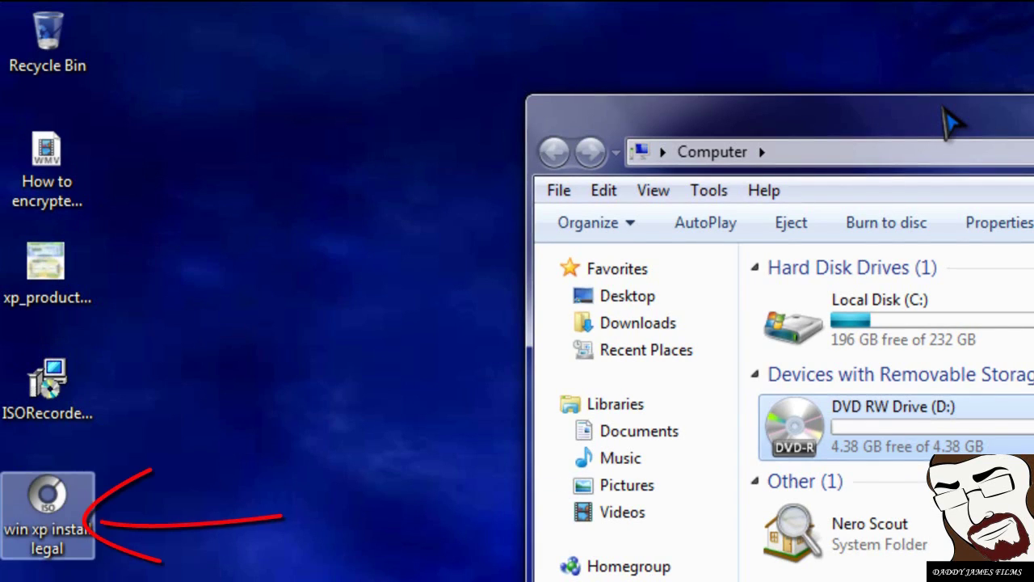
Burn the win xp install legal image to the blank disc in drive D: at 8x, ejecting after the burn.
key(Return)
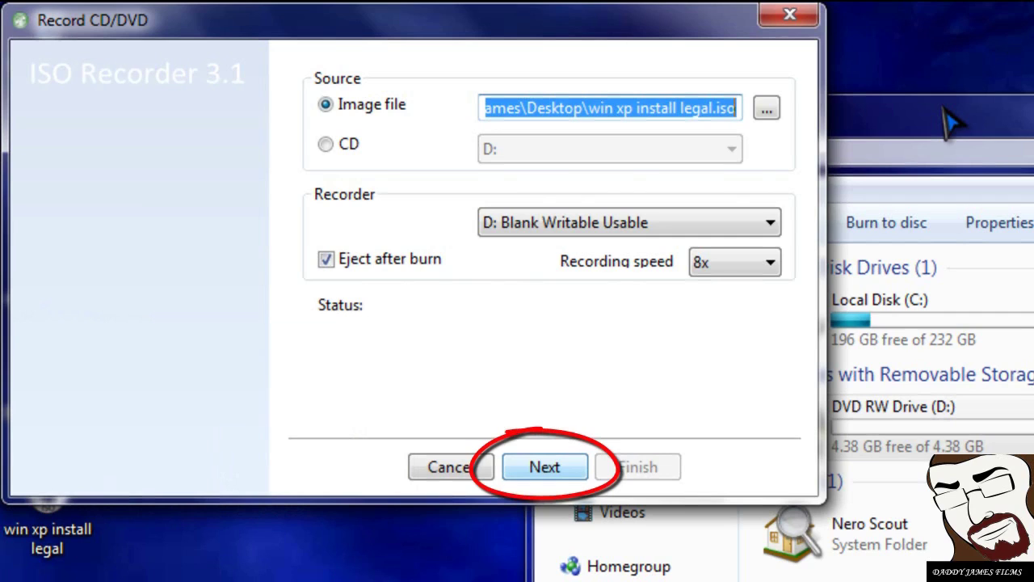
key(Return)
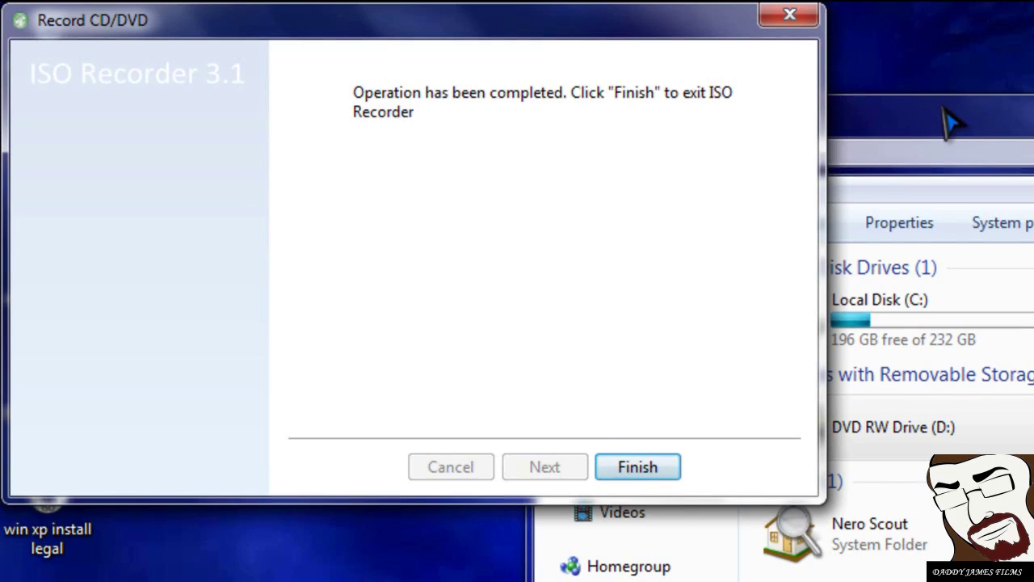
key(Return)
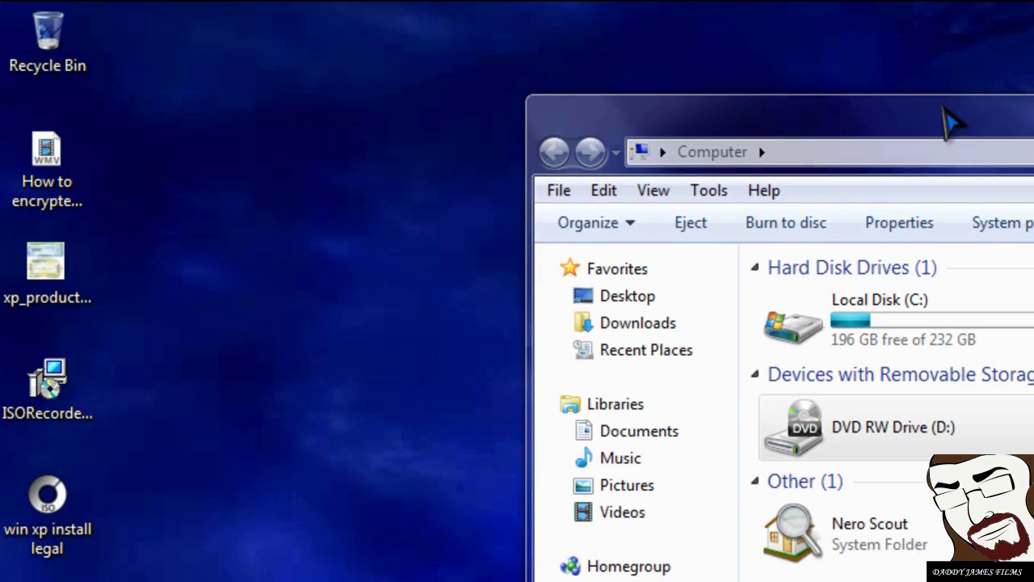
Open the xp_product_key_1-773877 picture from the desktop.
key(x)
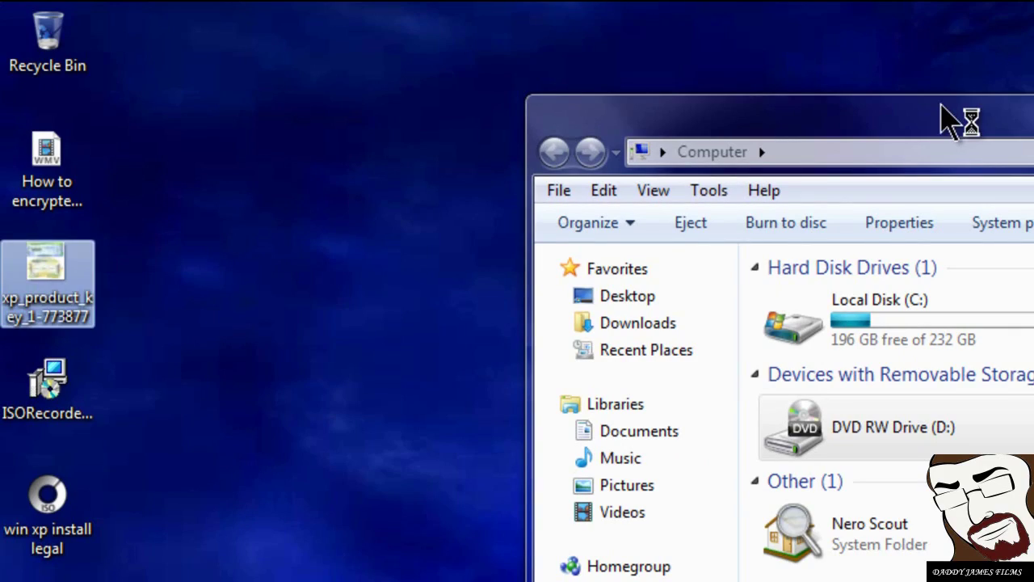
key(Return)
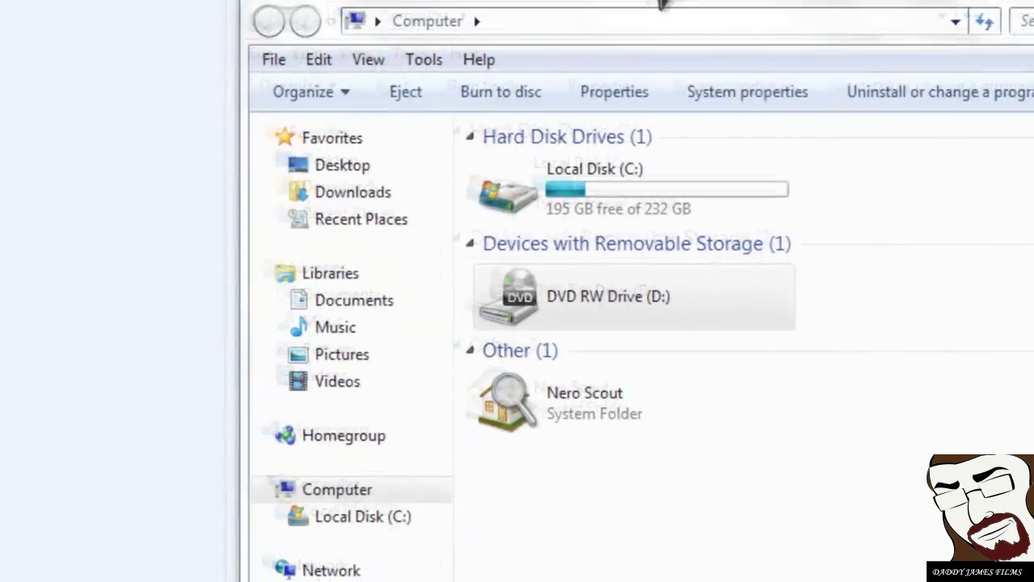